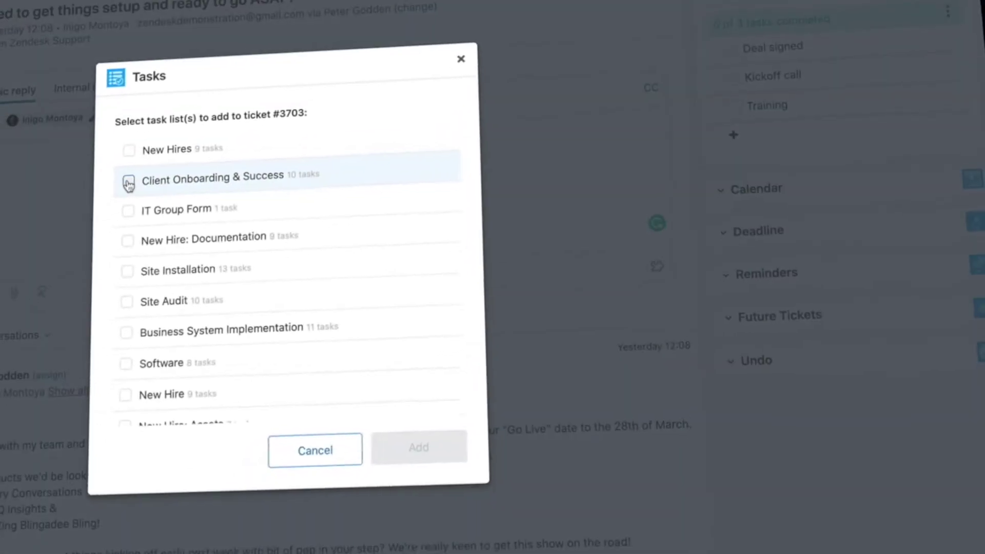
Step: Add the Client Onboarding & Success task list and tick Deal signed and Contract Signed
click(127, 182)
click(427, 424)
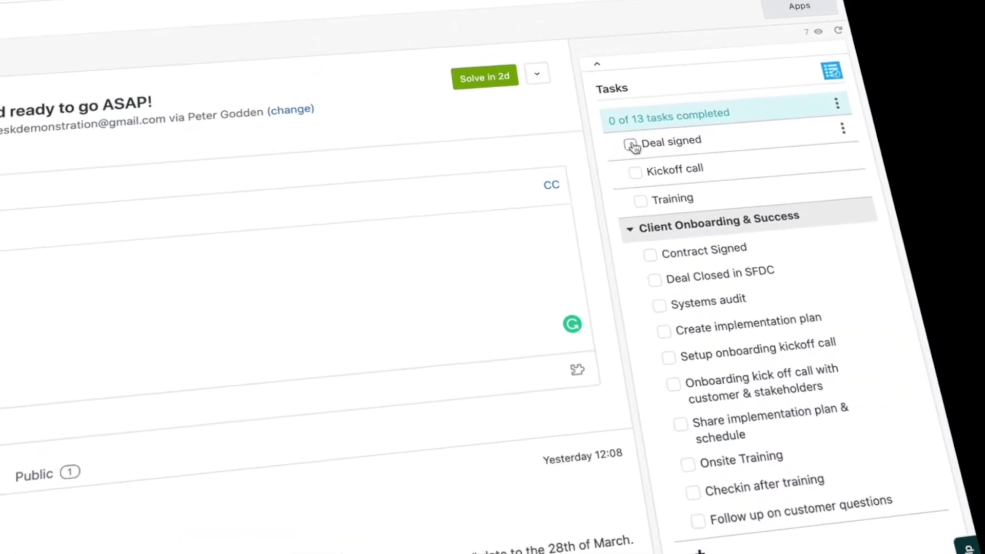
click(632, 145)
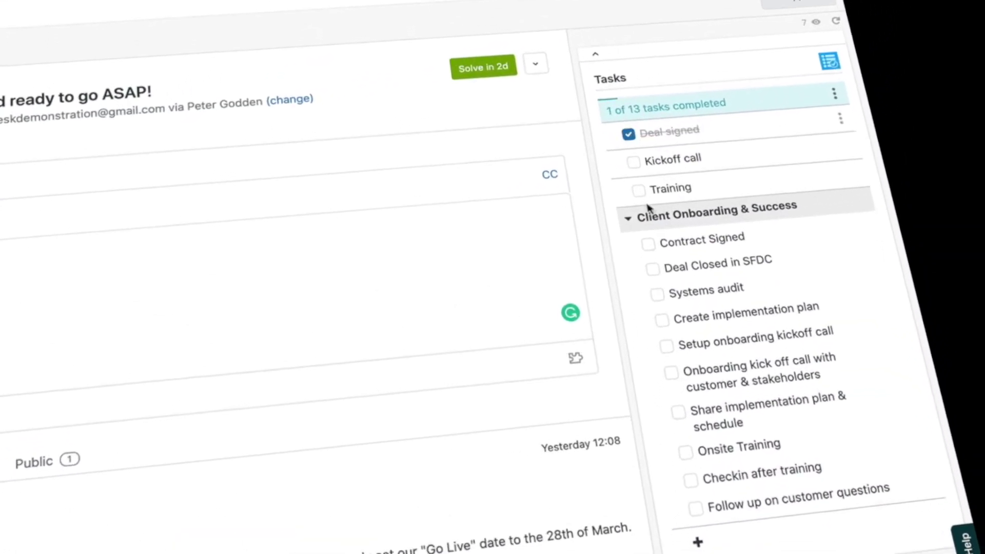
click(644, 228)
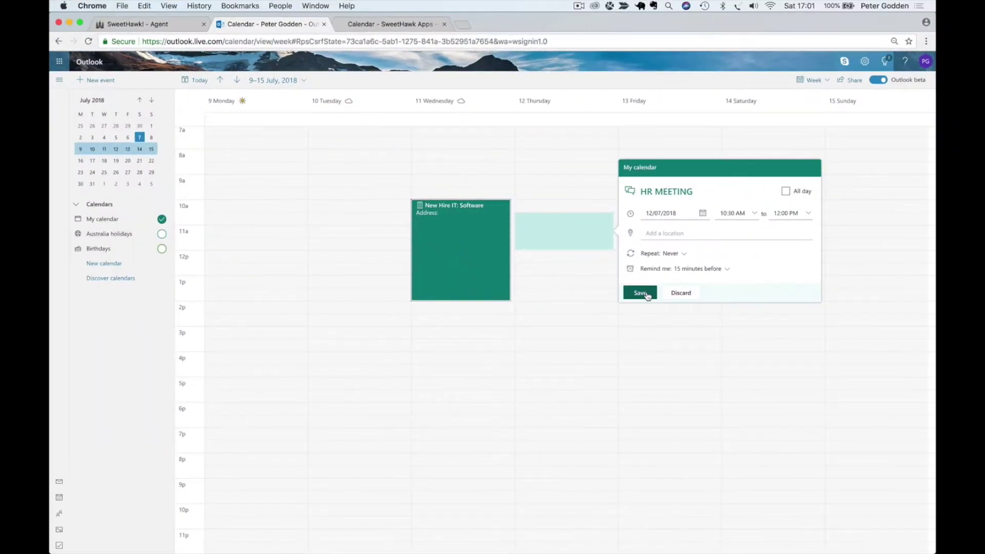
Step: Save the HR MEETING event in Outlook and return to the Zendesk ticket calendar
click(640, 293)
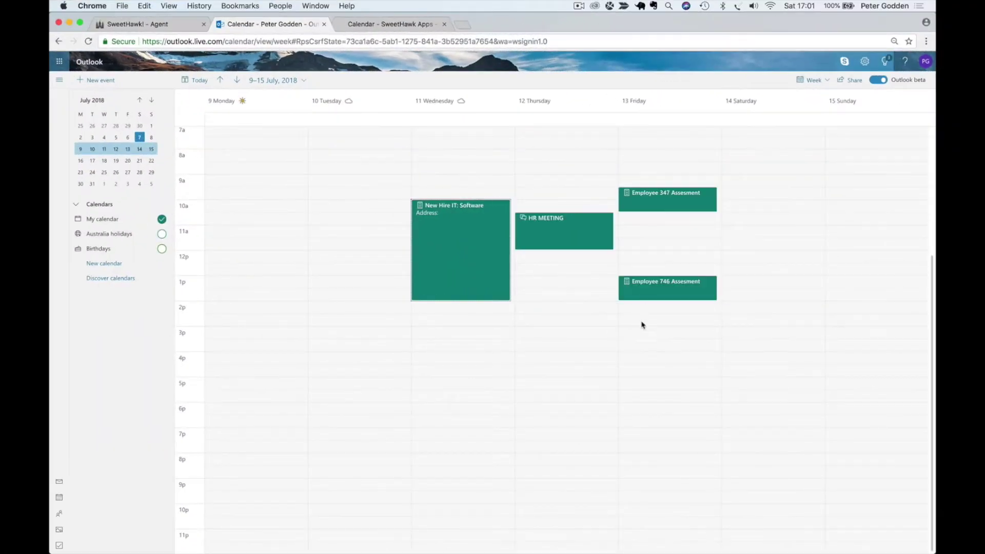
click(194, 26)
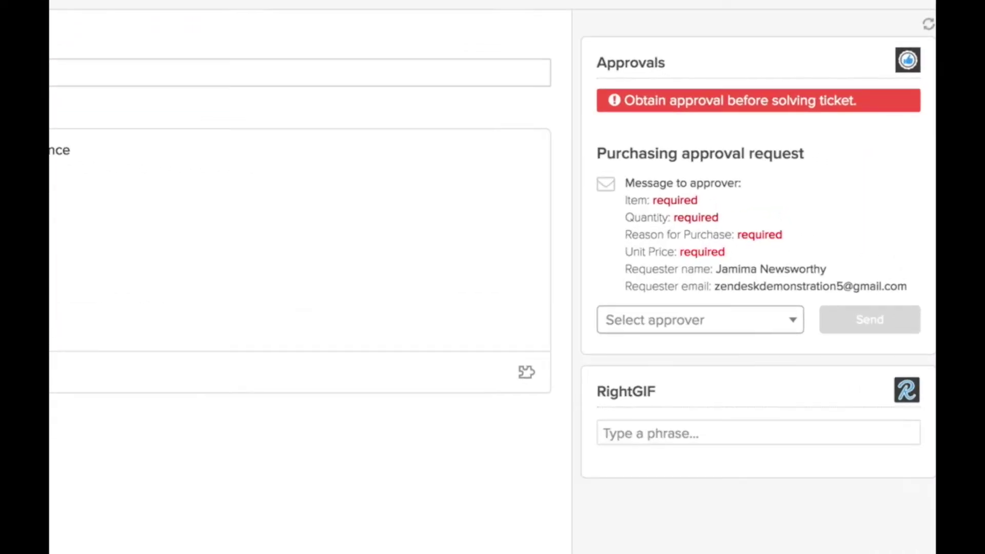
Step: Fill in the Banners purchase fields, send it to an approver, and open the approval email
click(202, 248)
text(Banners)
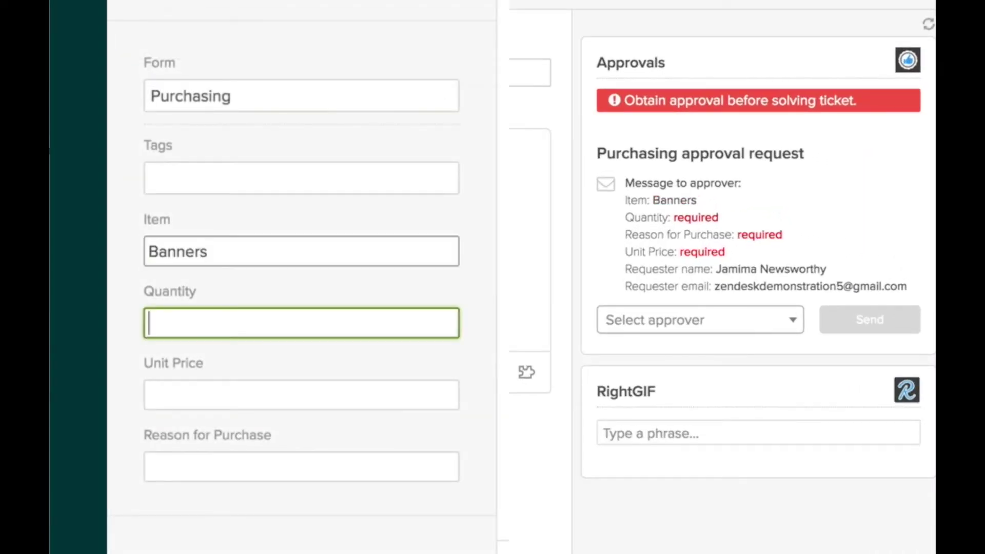
text(400)
key(Tab)
text(Conference)
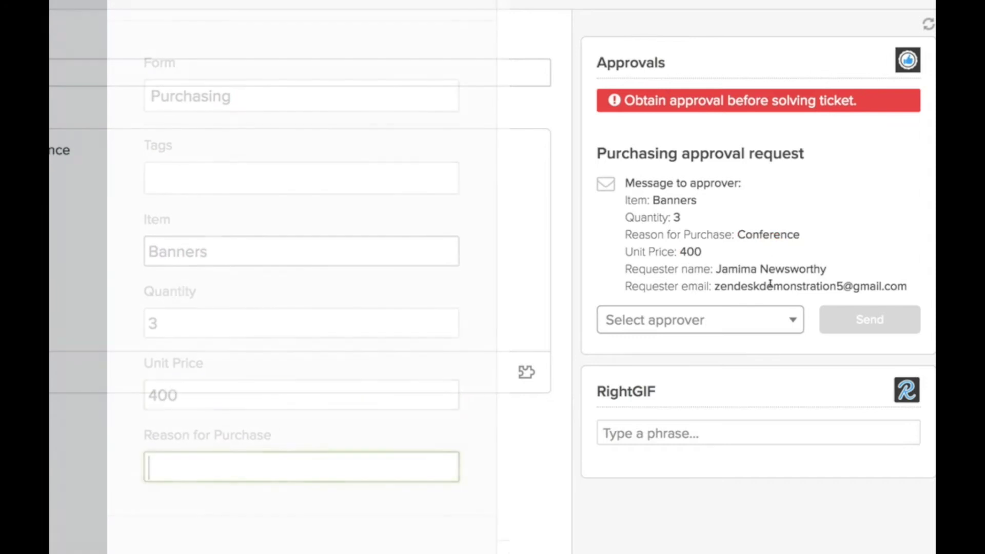
click(762, 320)
click(737, 196)
click(858, 316)
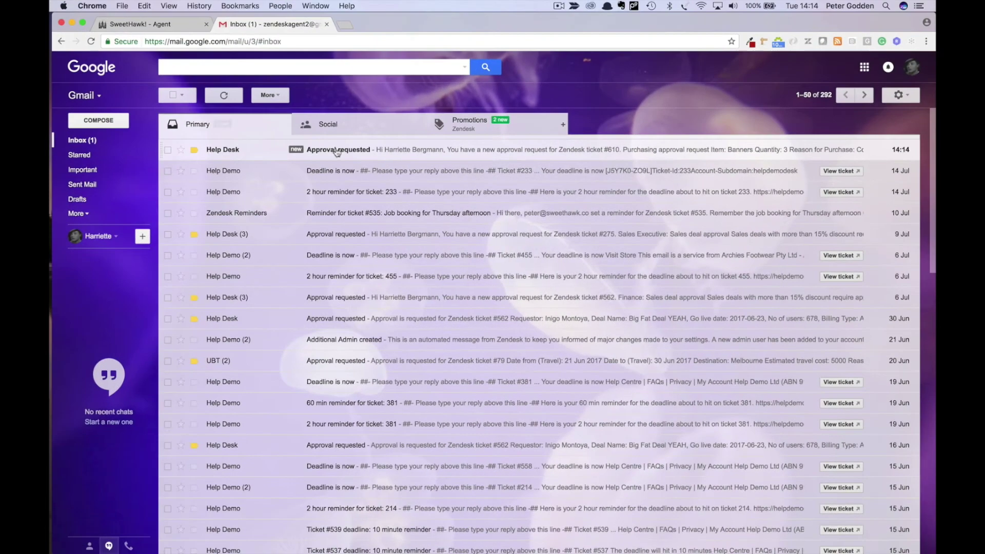
click(336, 150)
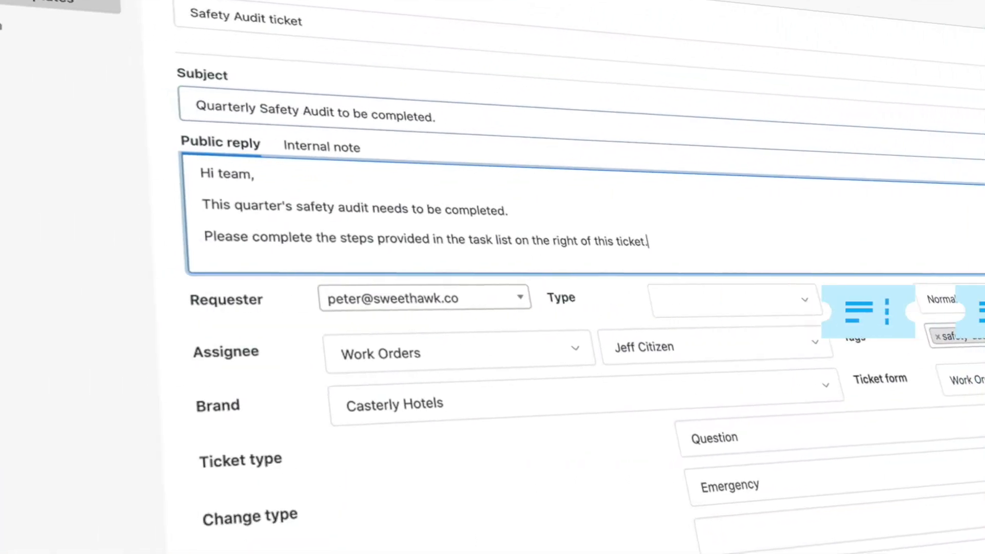
Step: Set the template type to Task and the schedule to every 3rd month
click(701, 306)
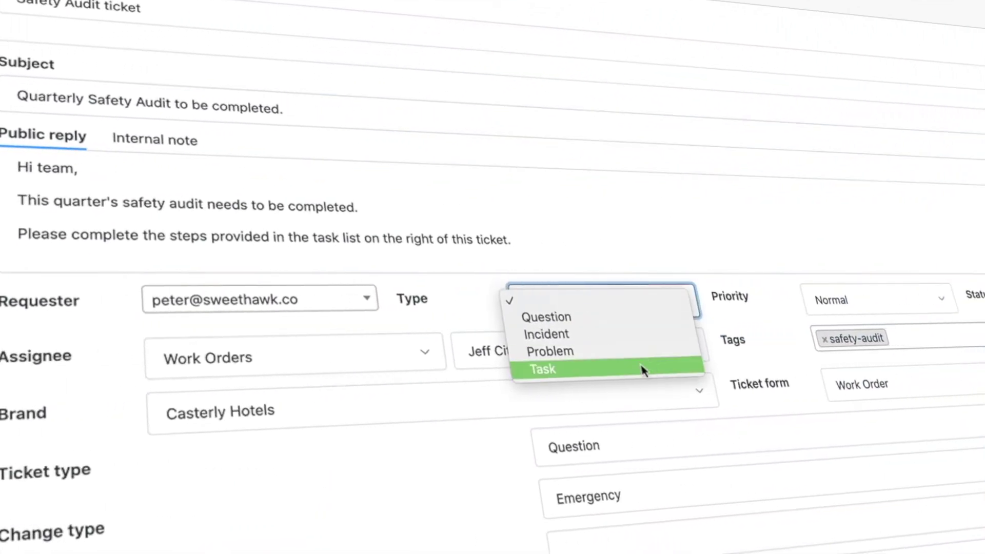
click(702, 367)
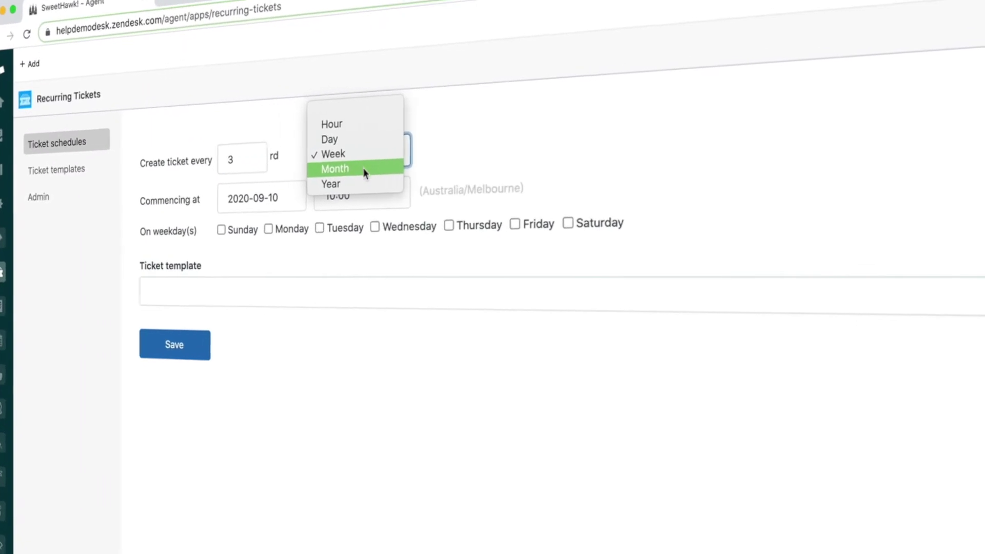
click(365, 170)
click(246, 361)
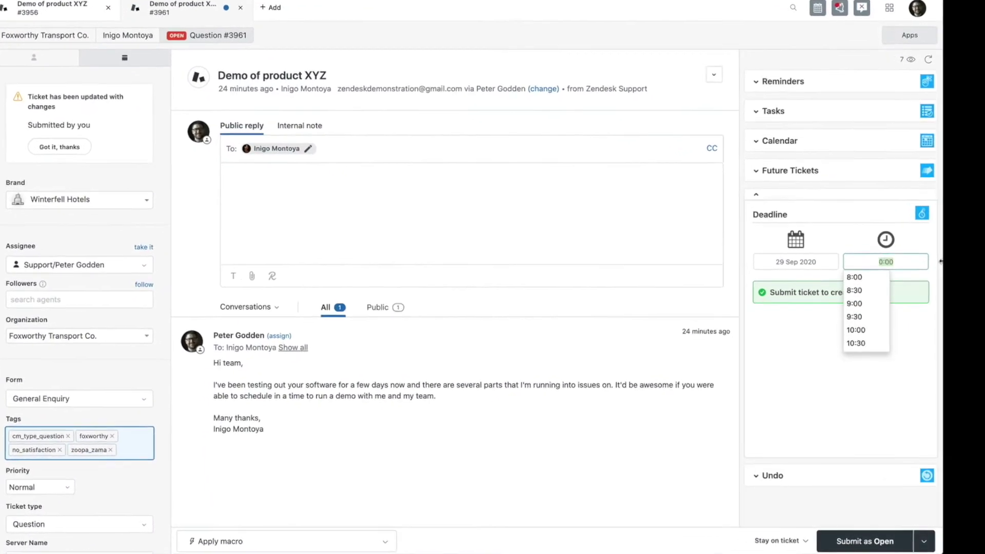
text(10:15)
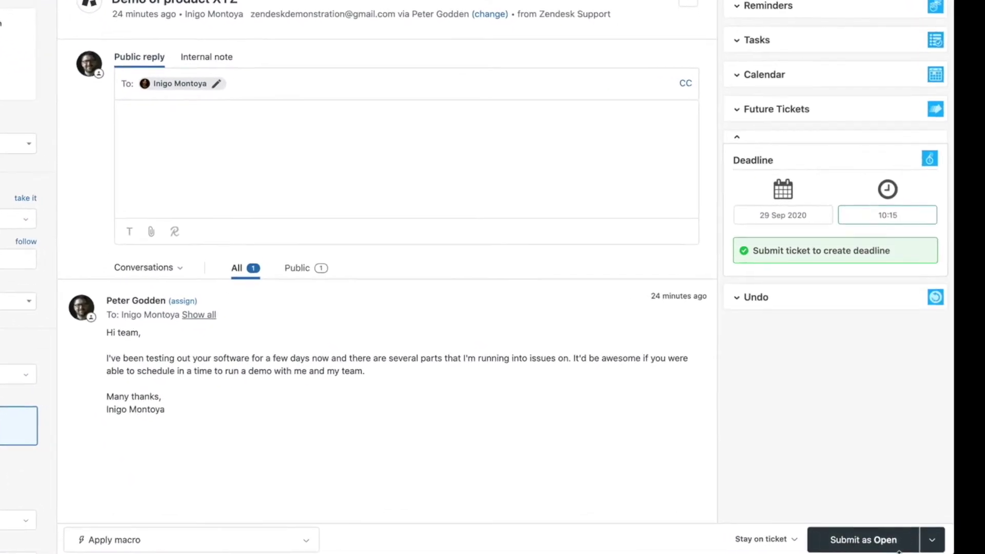
Step: Submit the ticket as Open to start the 29 Sep 2020 10:15 deadline countdown
click(897, 544)
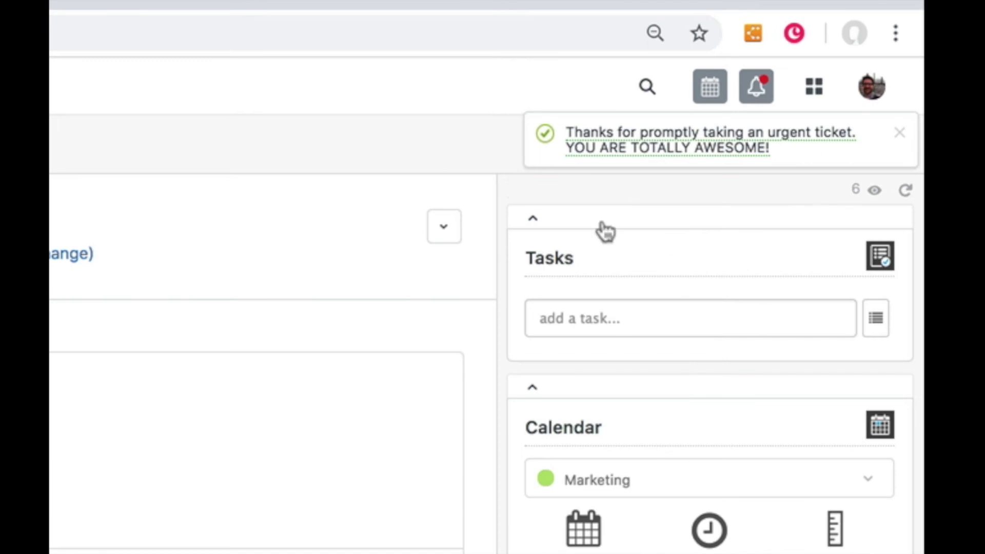
Step: Open the Notifications bell to view urgent and reassignment alerts for ticket #1462
click(797, 77)
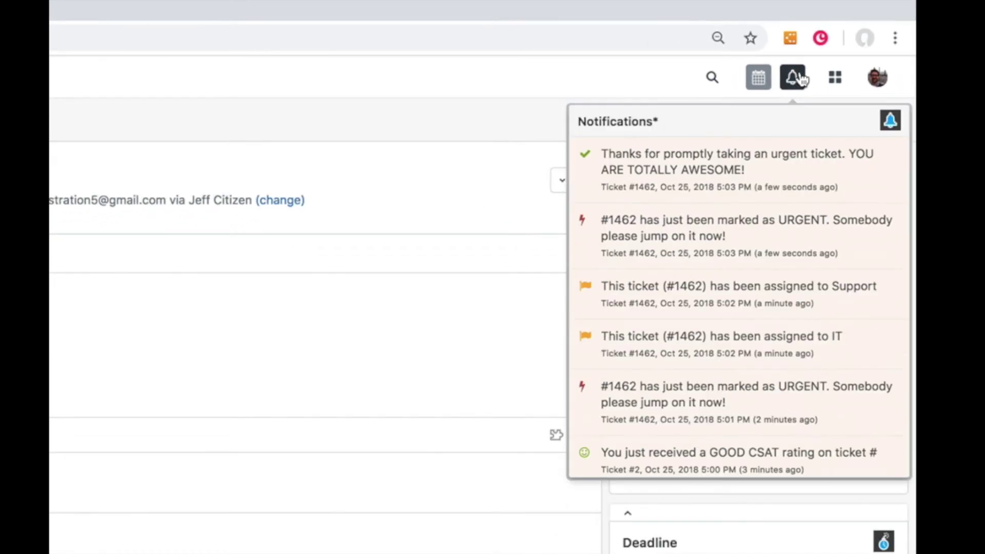
scroll(757, 299, down, 5)
scroll(757, 299, down, 1)
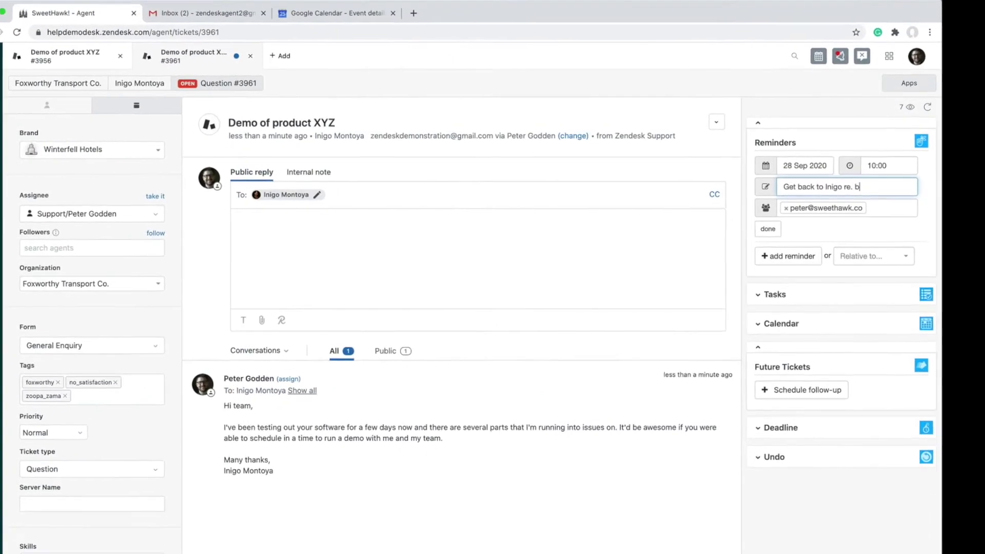
Step: Add a second recipient to the 28 Sep 2020 10:00 reminder
click(895, 219)
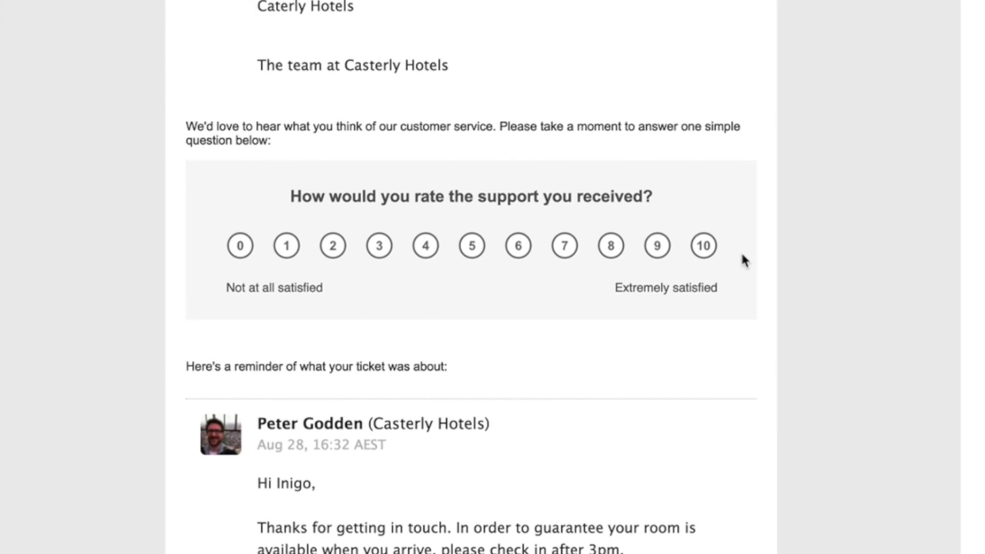
Step: Rate support received and likelihood to recommend both 10 in the Casterly Hotels survey
click(705, 247)
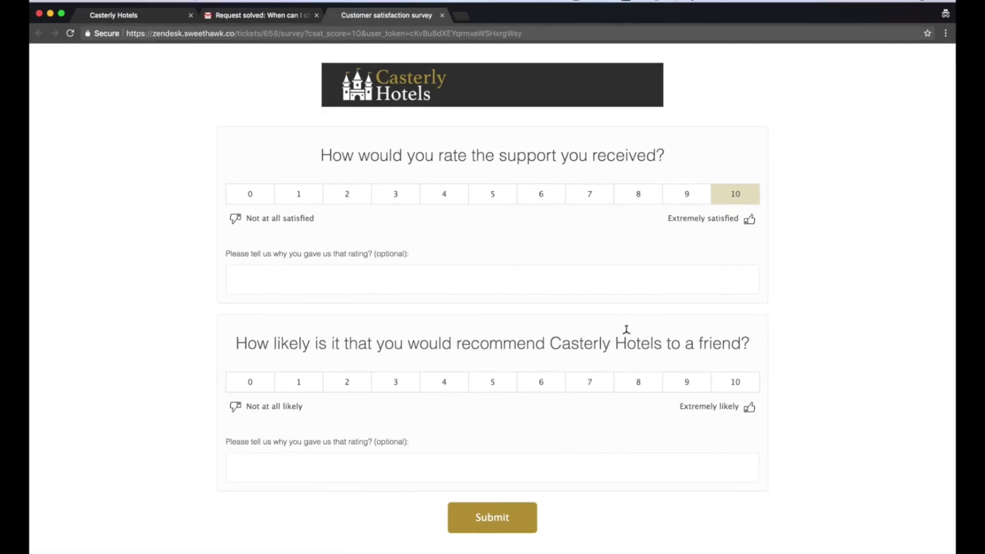
click(735, 382)
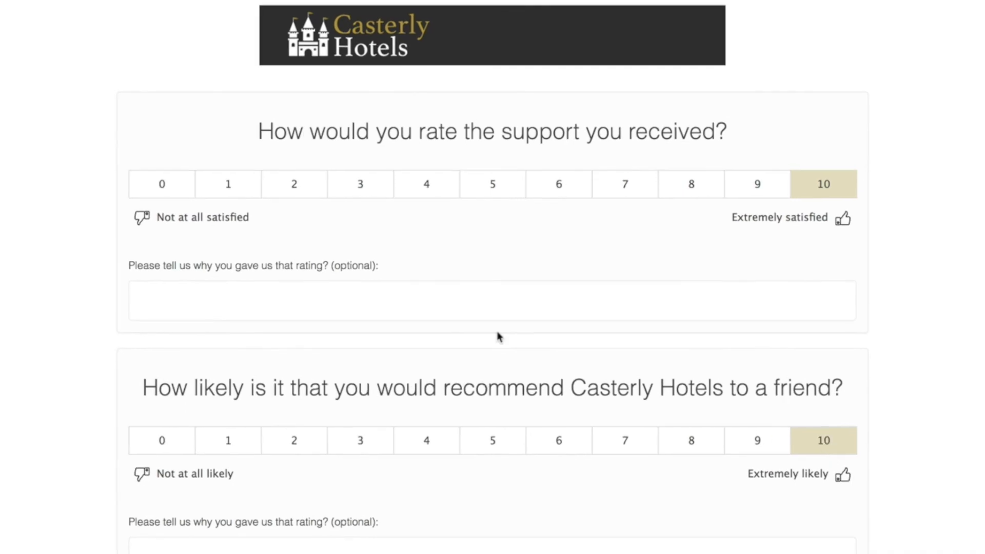